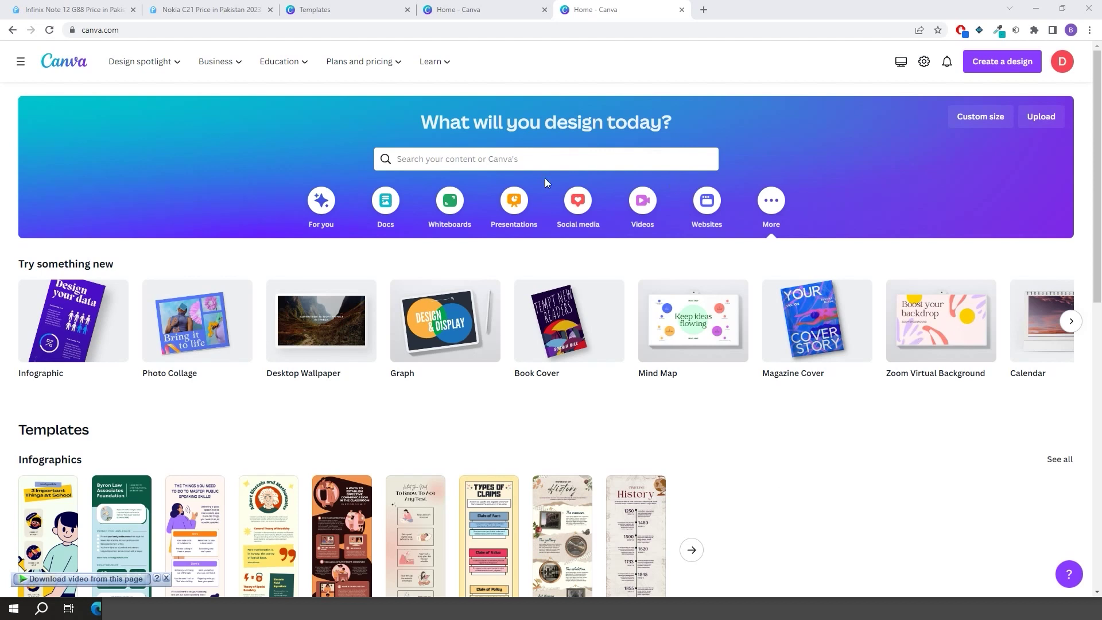
Search Canva templates for 'book cover' and open the Modern Bali Book Cover
left_click(545, 163)
type("b")
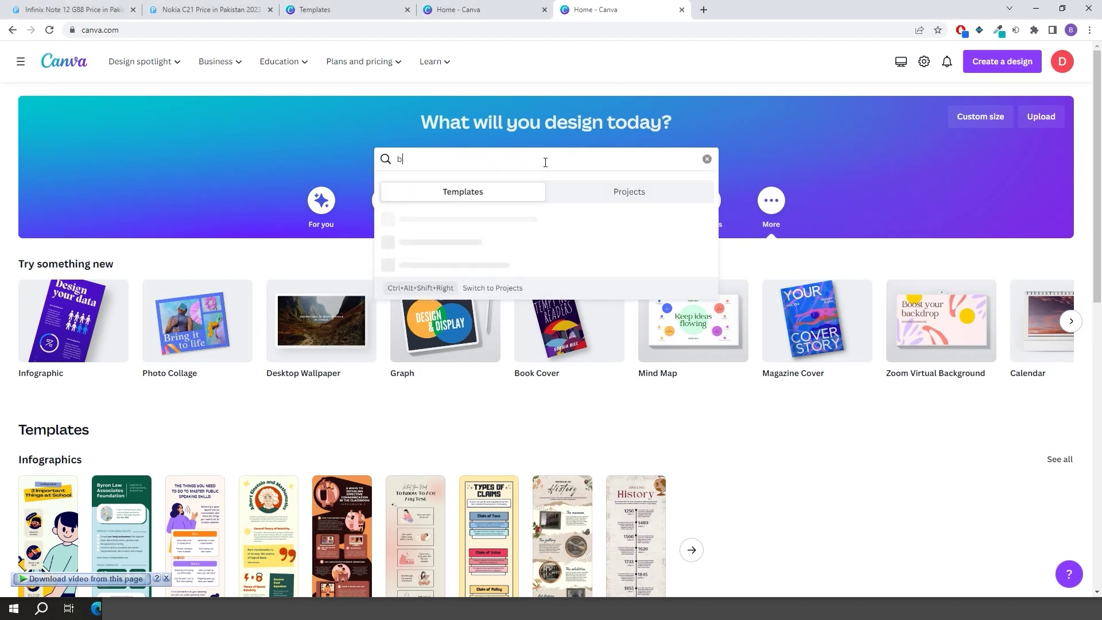
type("ook cov")
type("er")
key("Return")
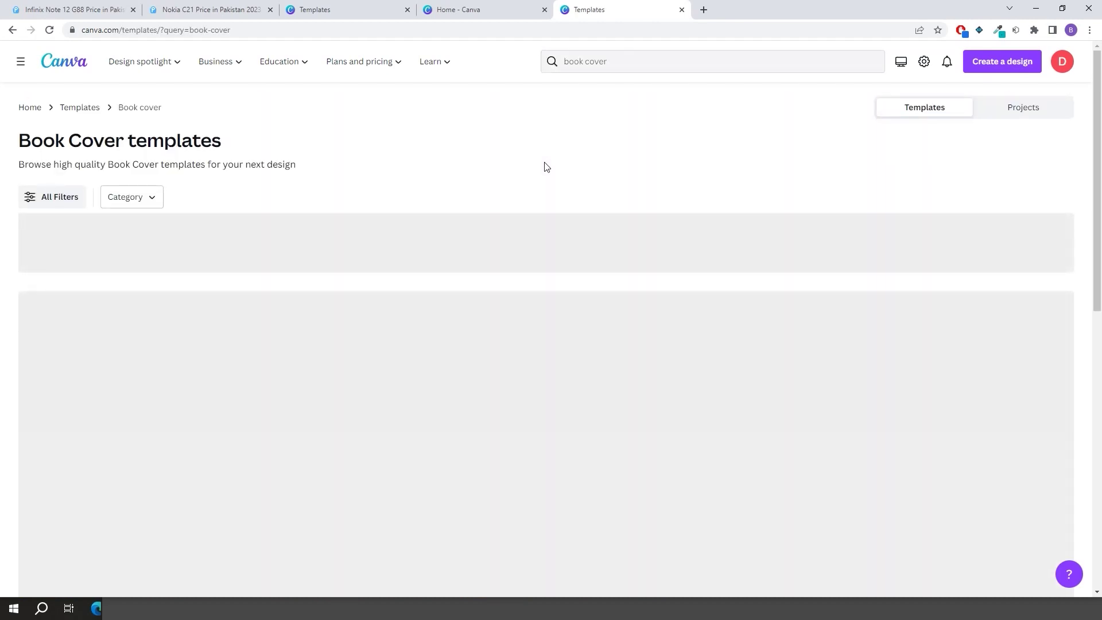
scroll(412, 239, "down", 2)
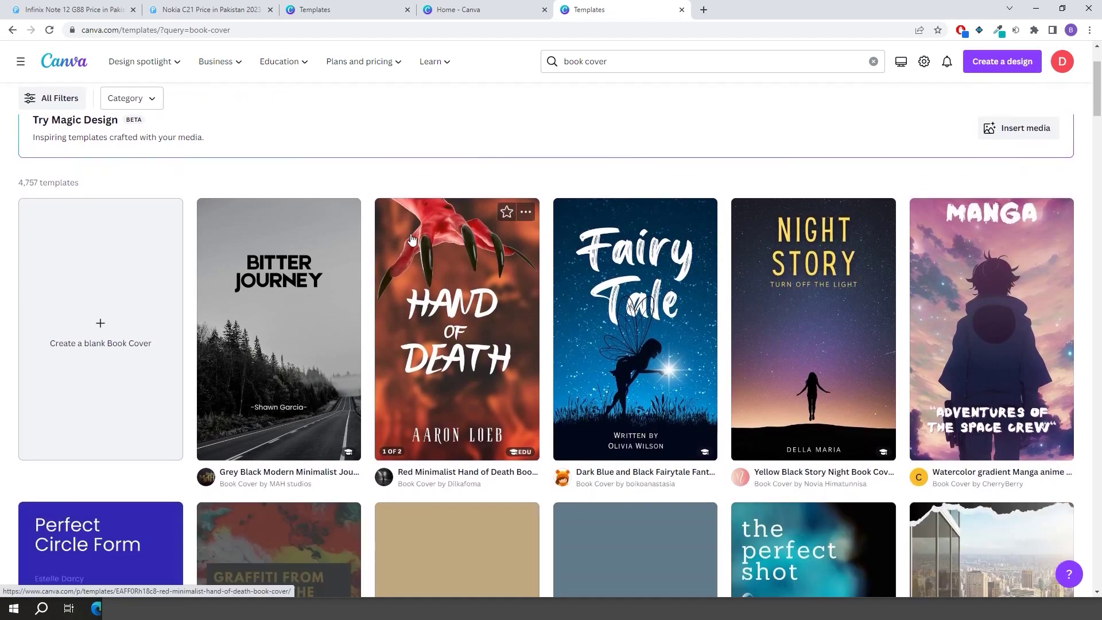
scroll(412, 239, "down", 2)
scroll(411, 240, "down", 3)
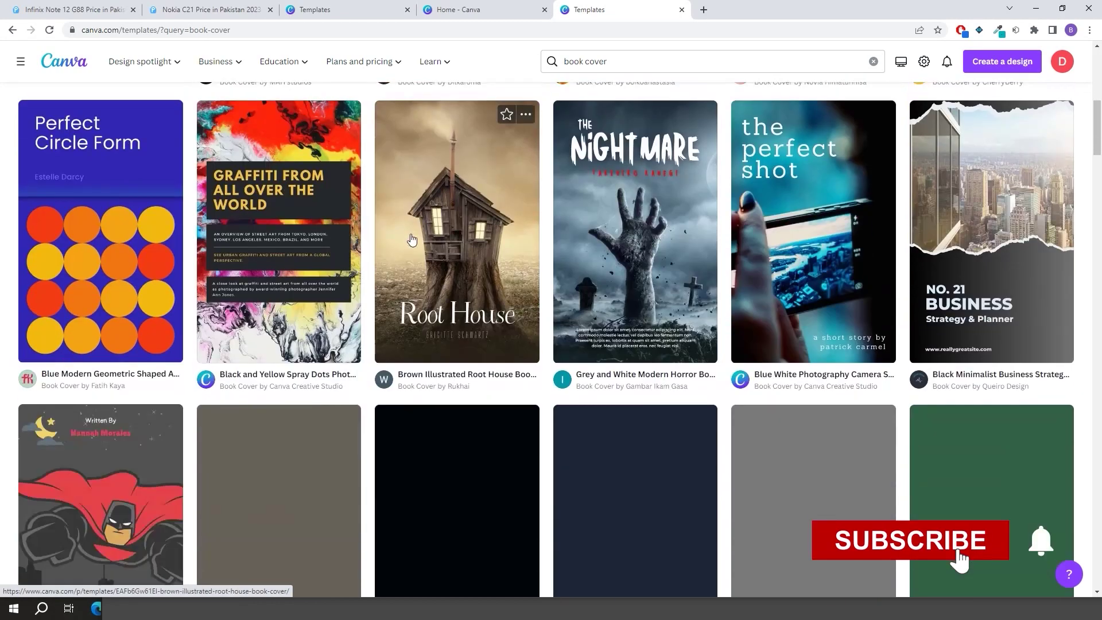
scroll(411, 239, "down", 2)
scroll(859, 371, "down", 1)
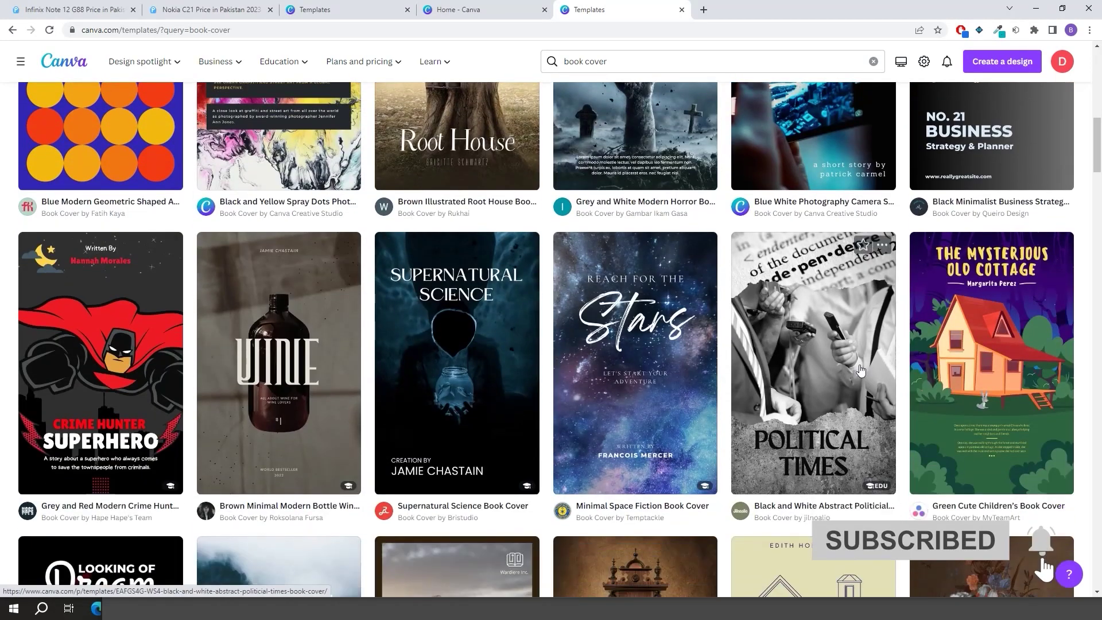
scroll(859, 370, "down", 1)
scroll(947, 372, "down", 3)
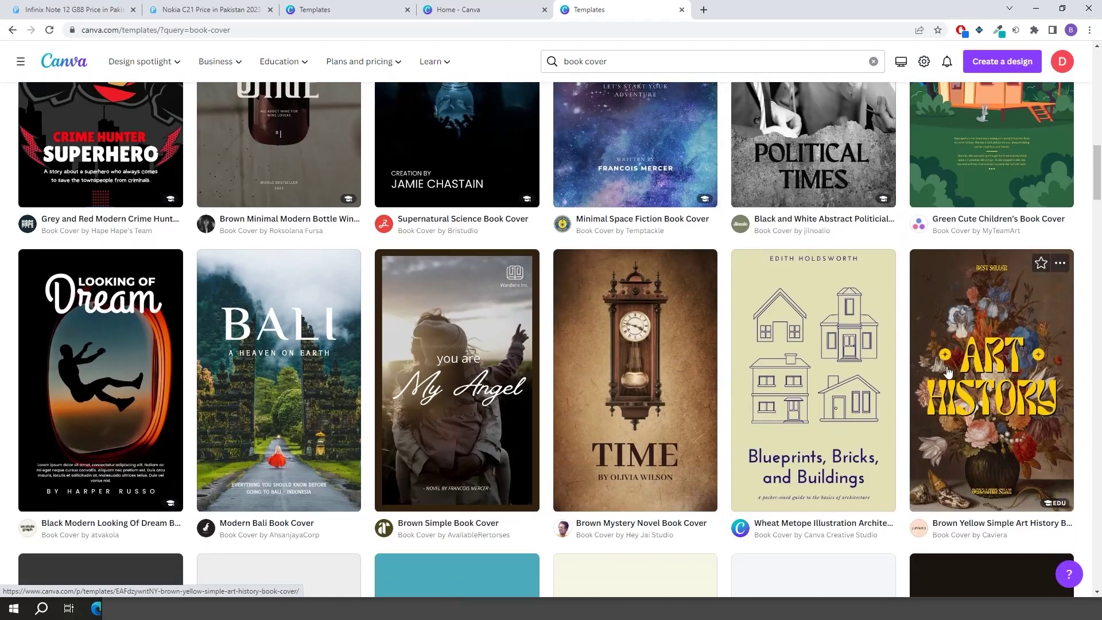
scroll(946, 373, "down", 2)
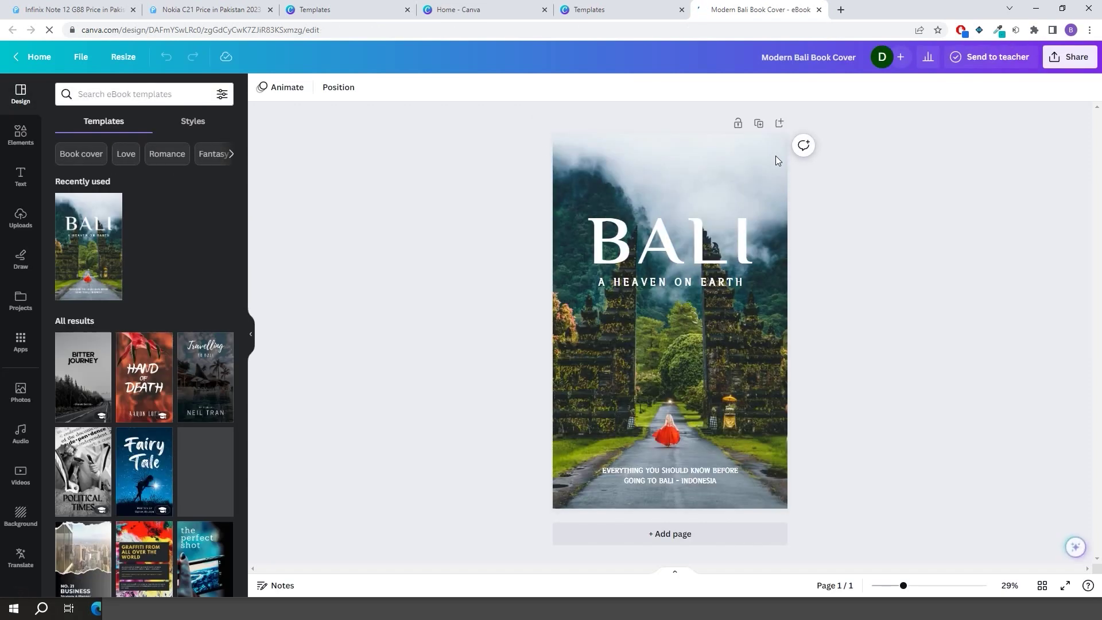
Replace the BALI title text with GREAT
left_click(669, 255)
left_click(739, 250)
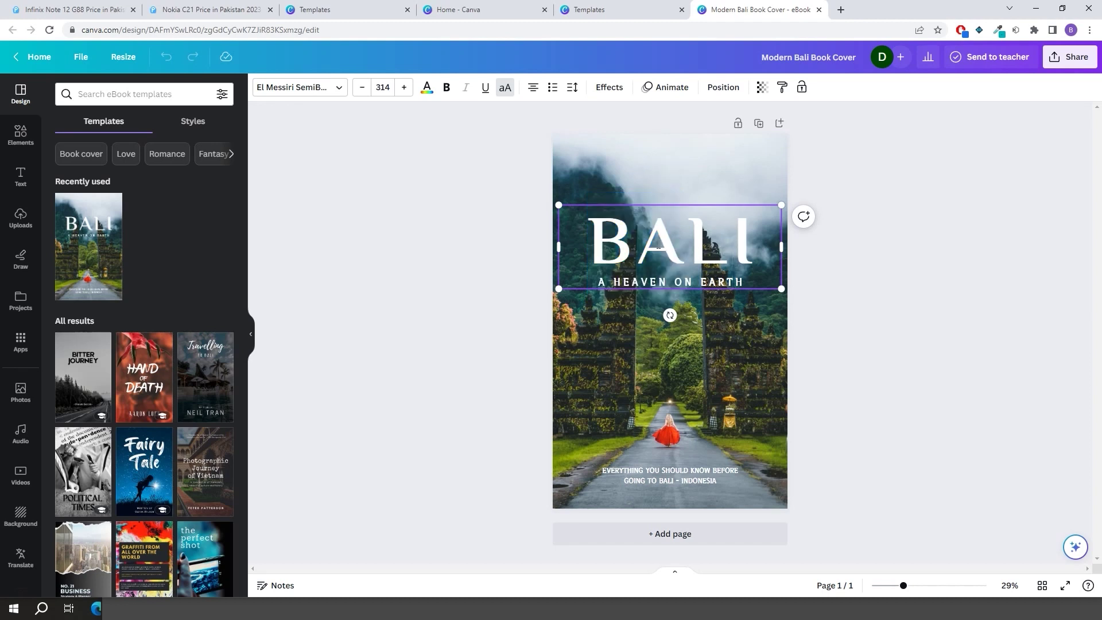
triple_click(657, 248)
left_click_drag(756, 258, 538, 247)
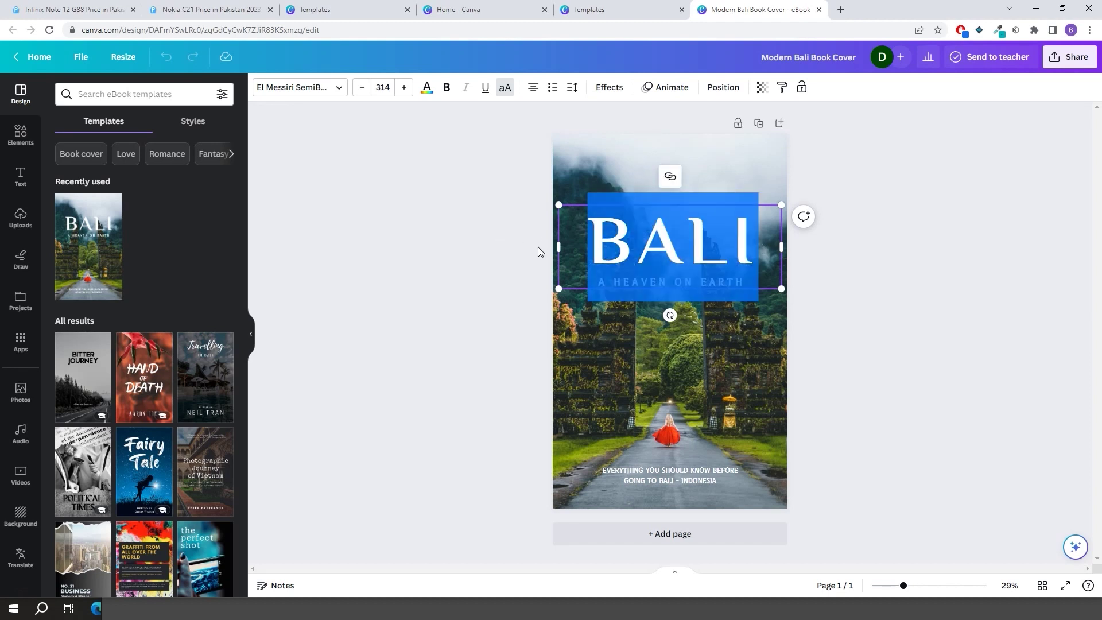
type("GRE")
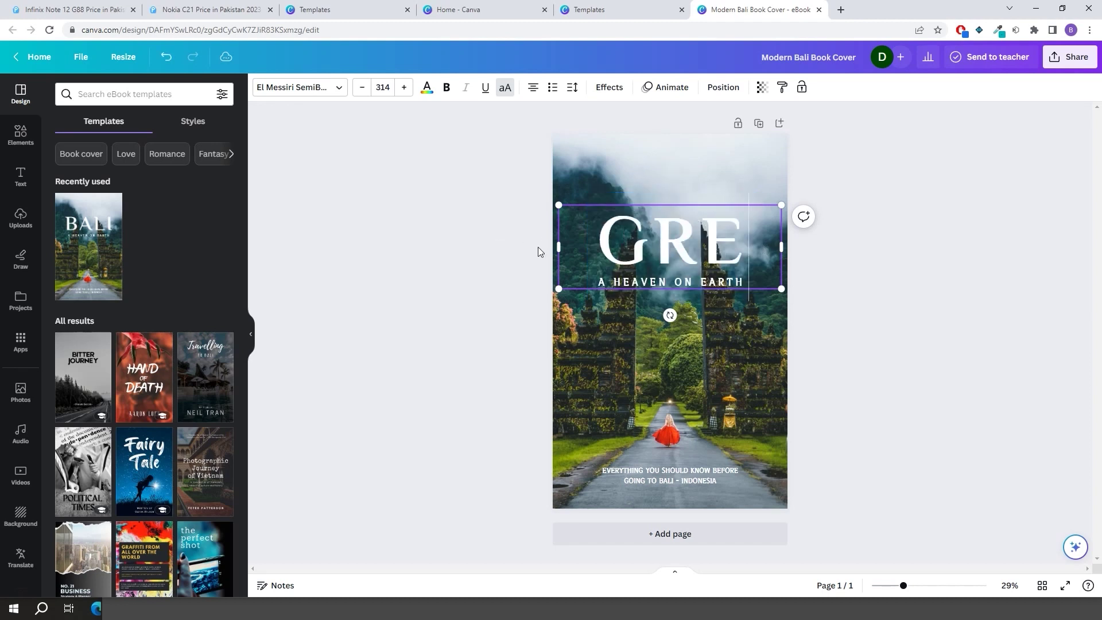
type("AT")
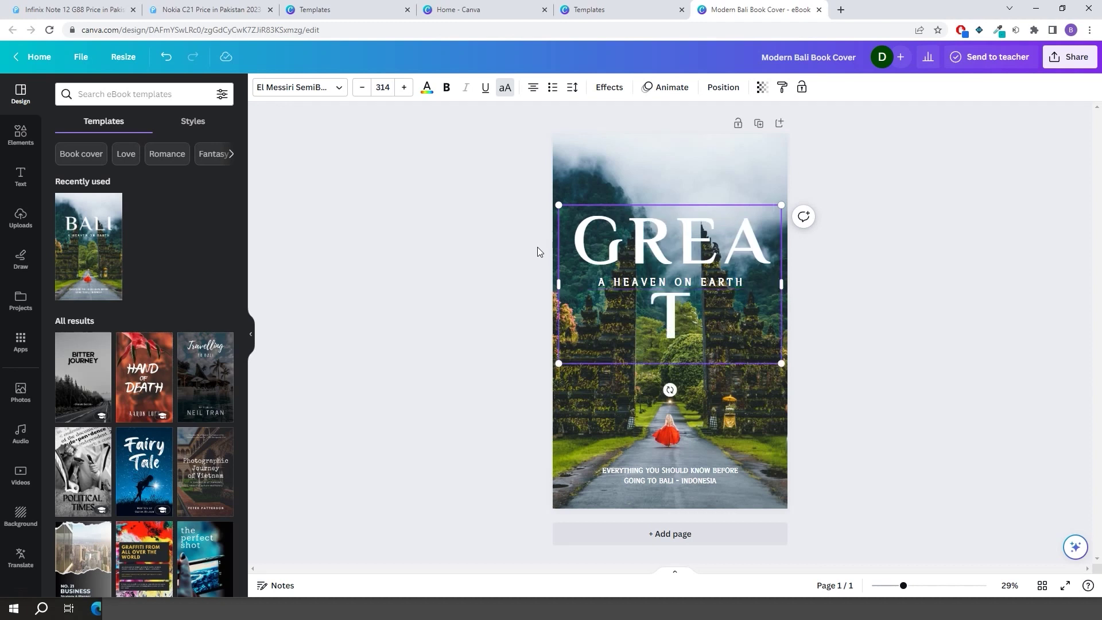
Reduce the GREAT title's font size until it fits on one line
key("ctrl+a")
left_click(405, 88)
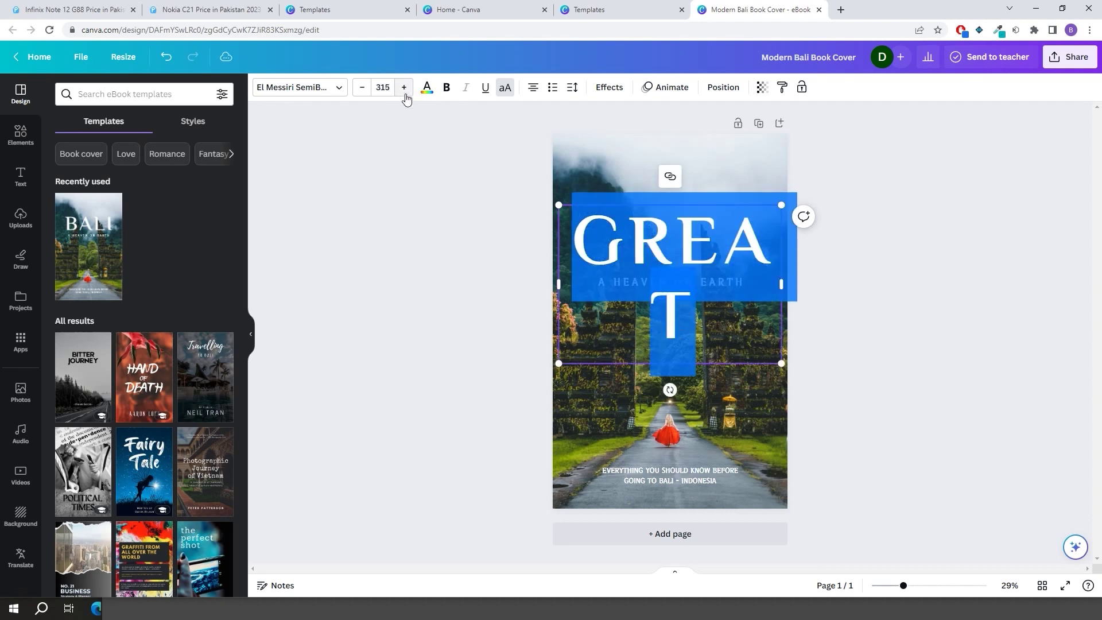
left_click(361, 89)
left_click(361, 89)
left_click(361, 88)
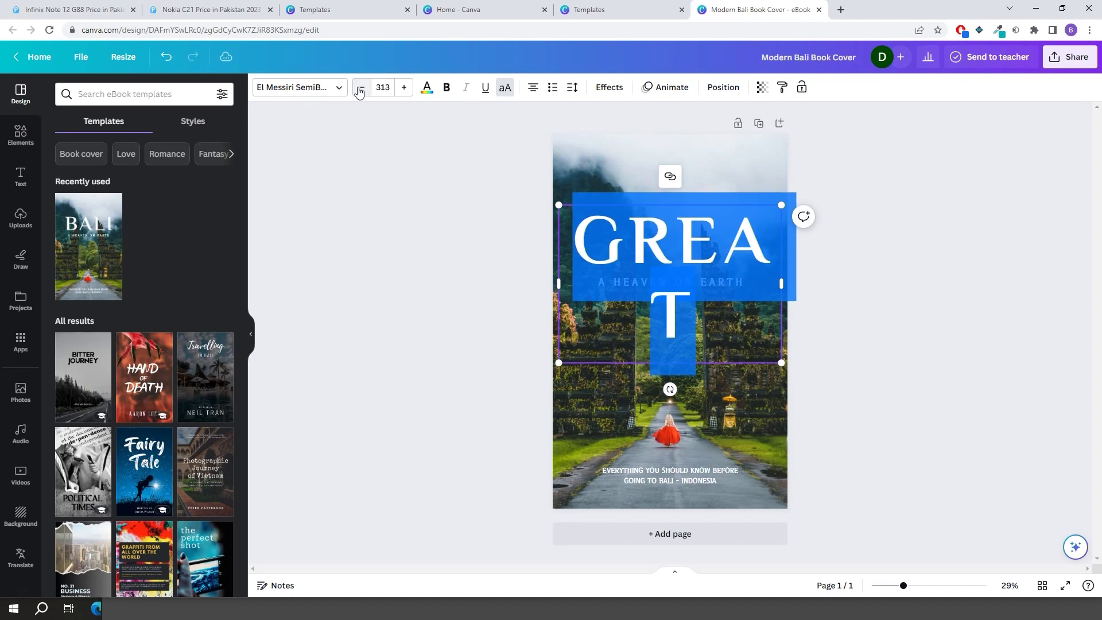
left_click(361, 88)
left_click(361, 89)
left_click(360, 89)
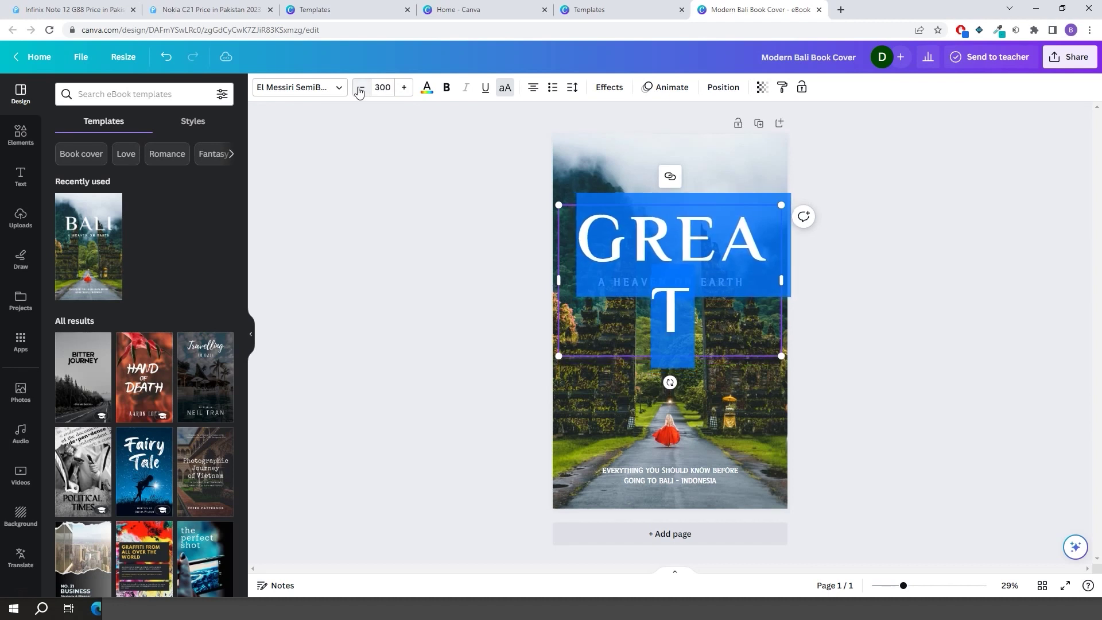
left_click(361, 89)
left_click(360, 89)
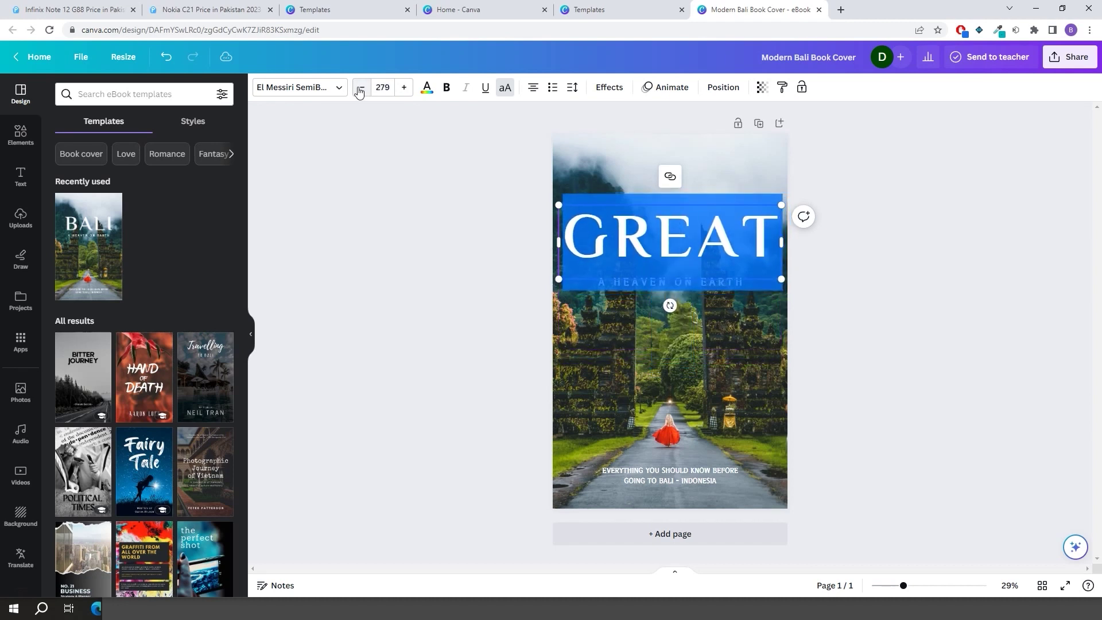
left_click(360, 88)
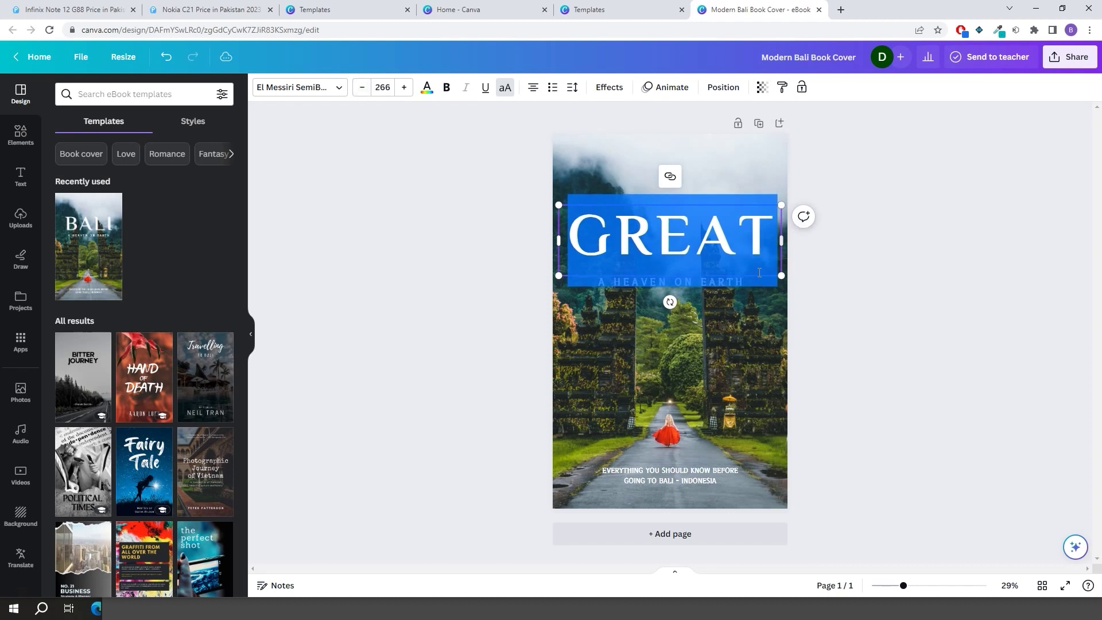
left_click(701, 288)
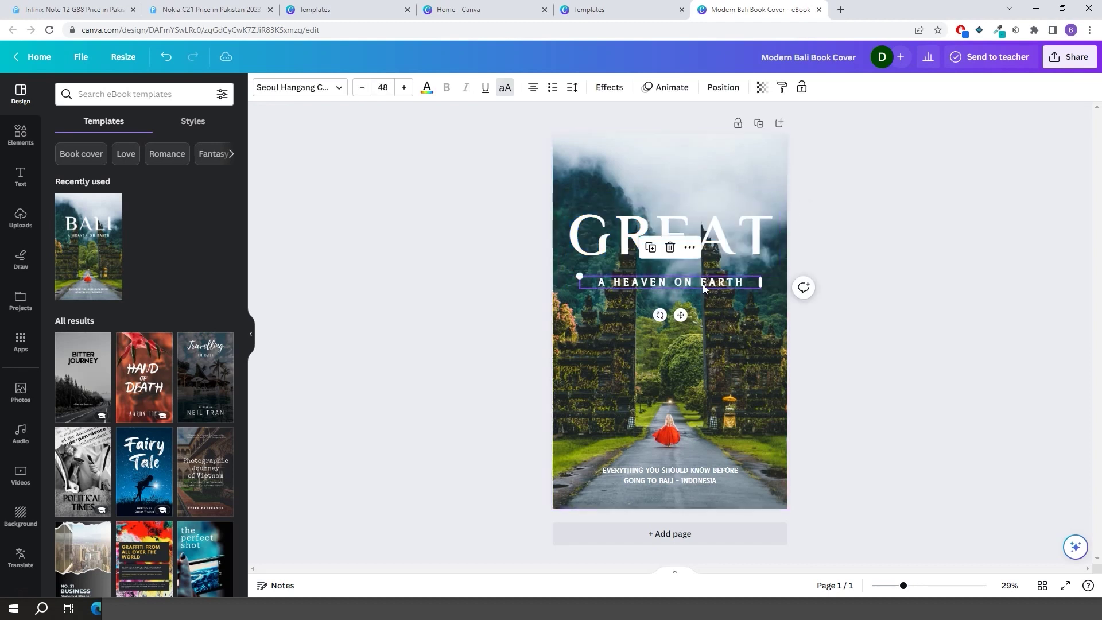
Retype the A HEAVEN ON EARTH subtitle as NINJA OF WORLD, correcting the typo
left_click_drag(745, 285, 567, 269)
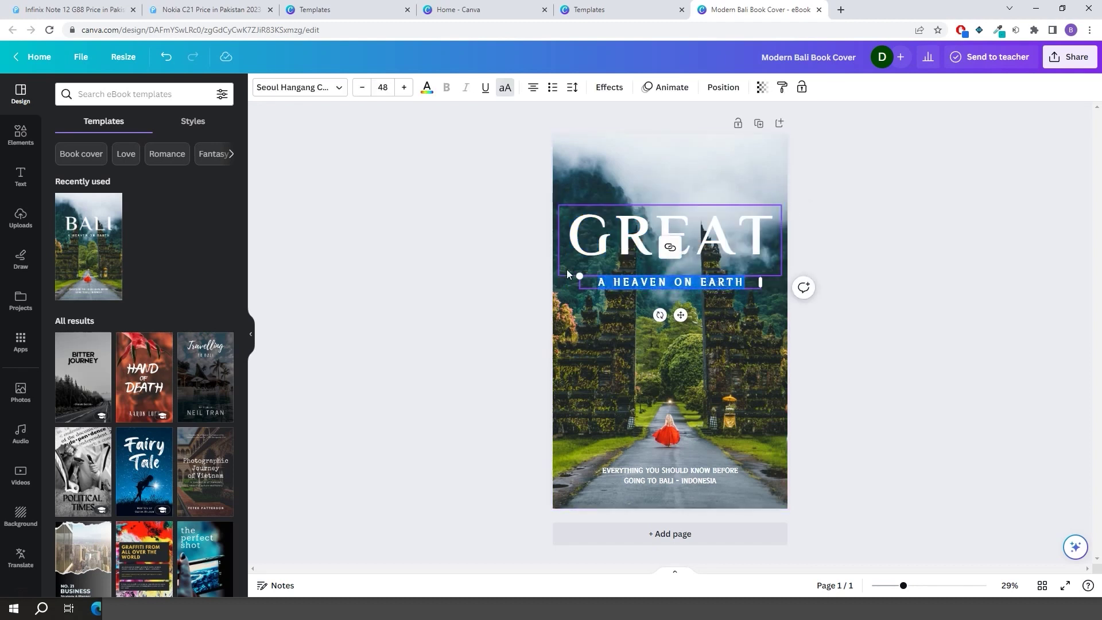
type("NINJ")
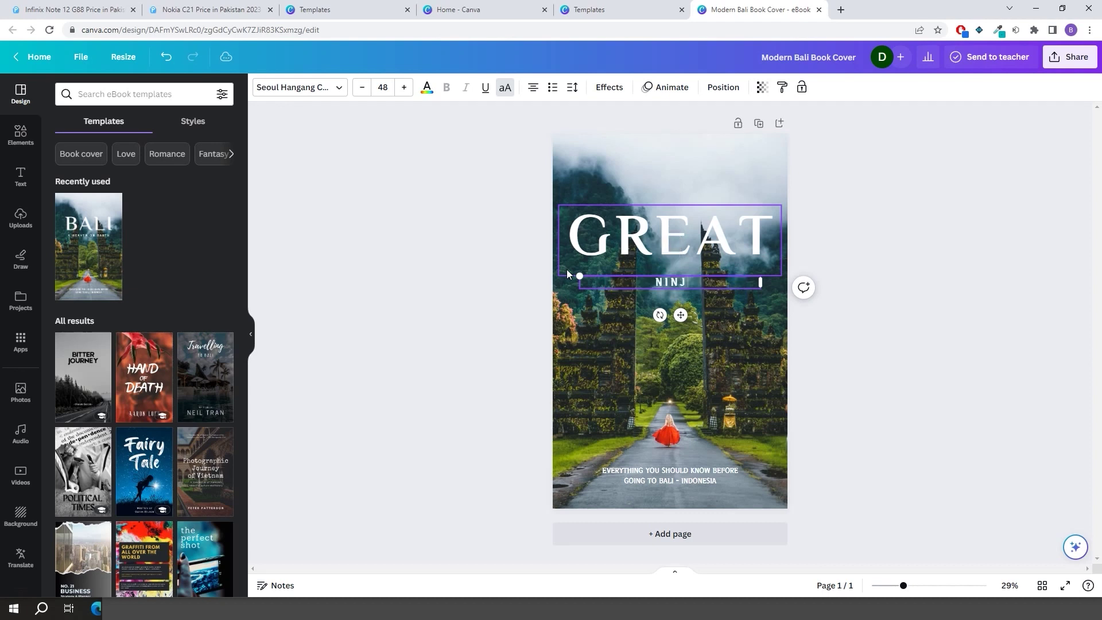
type("A OF WORLD")
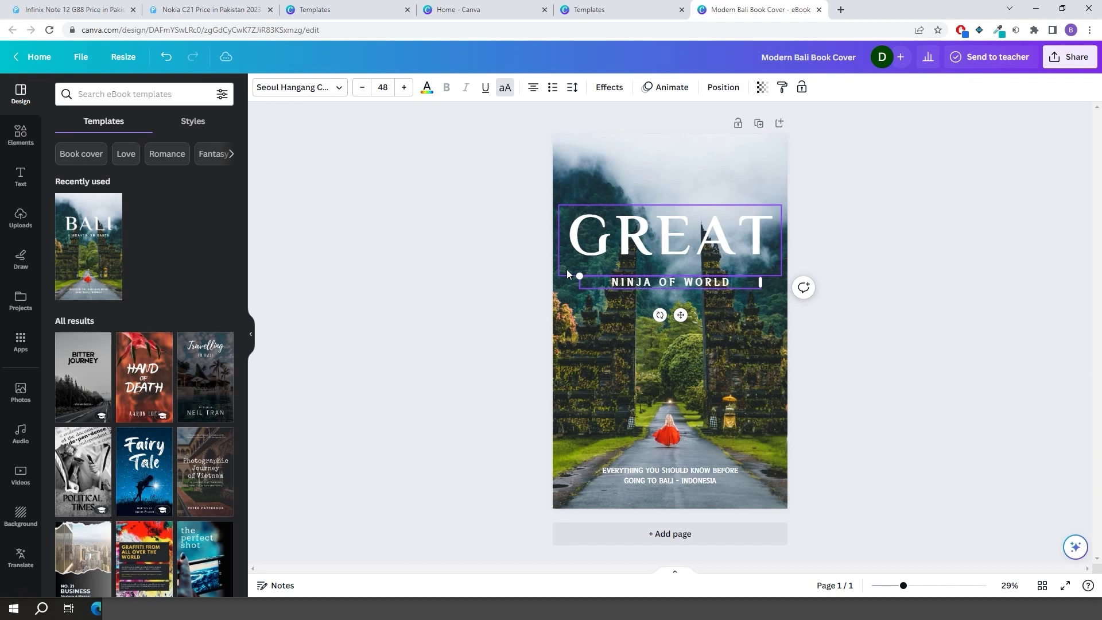
left_click(668, 423)
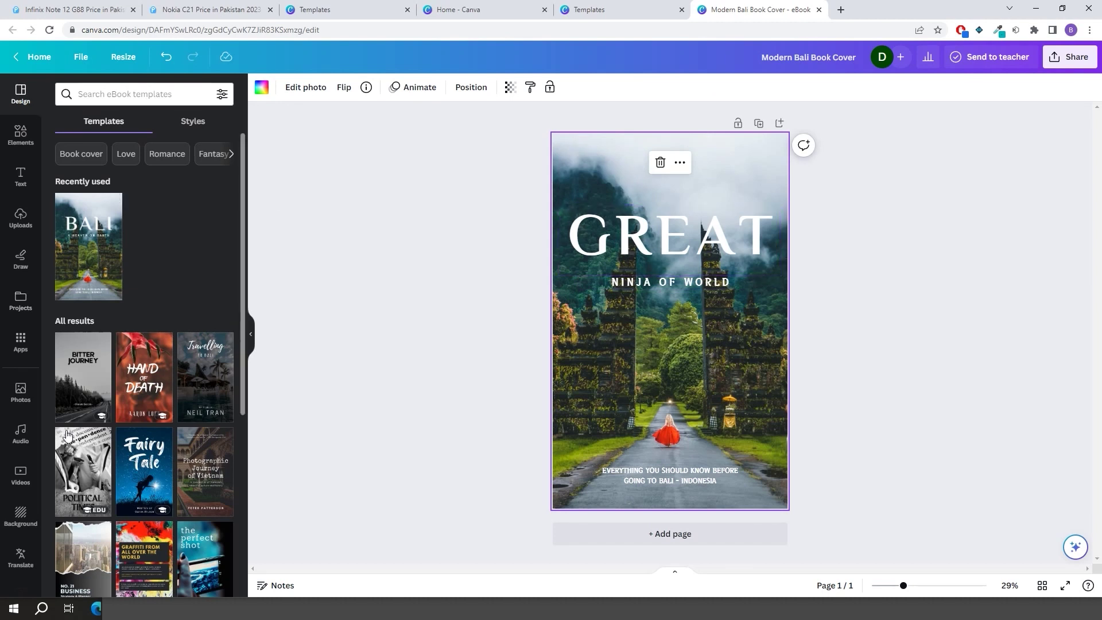
Search the stock photo library for 'ninja'
left_click(20, 392)
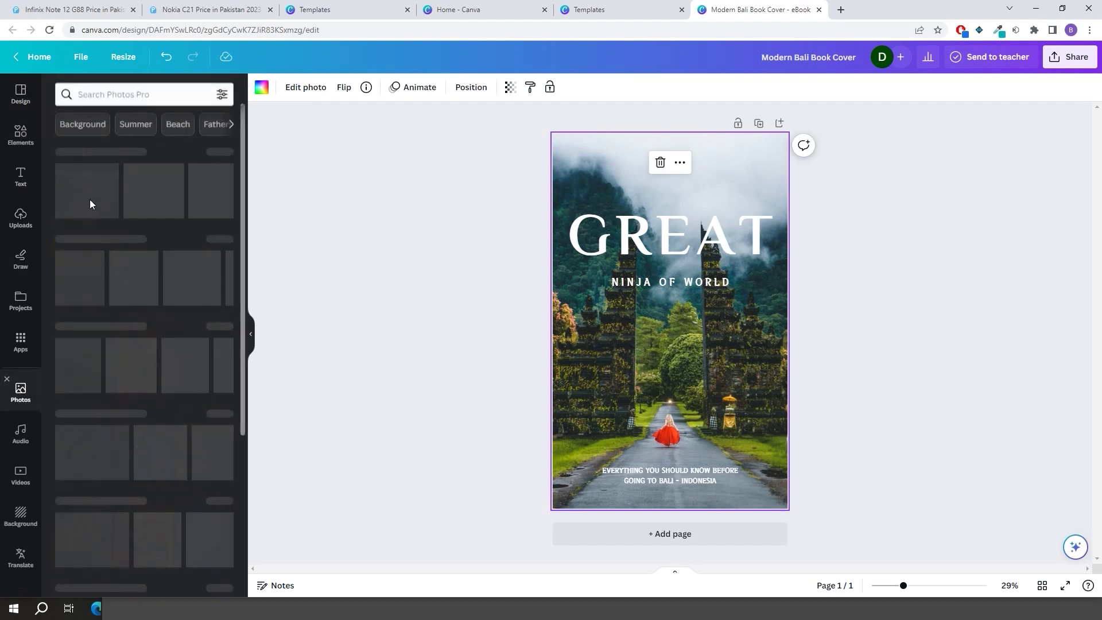
left_click(139, 95)
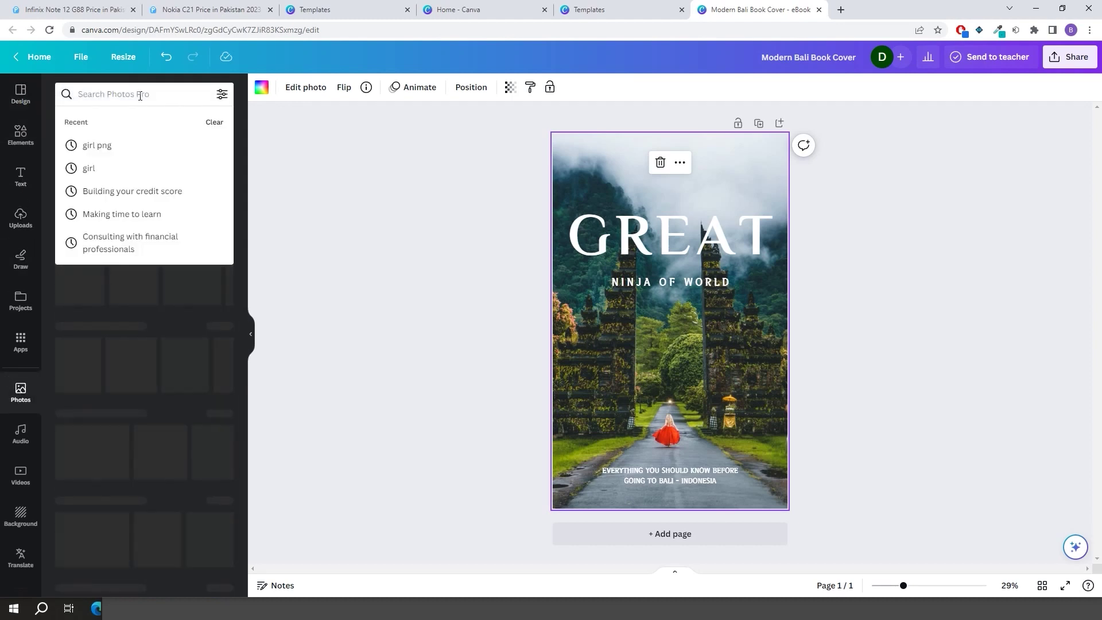
type("ninja")
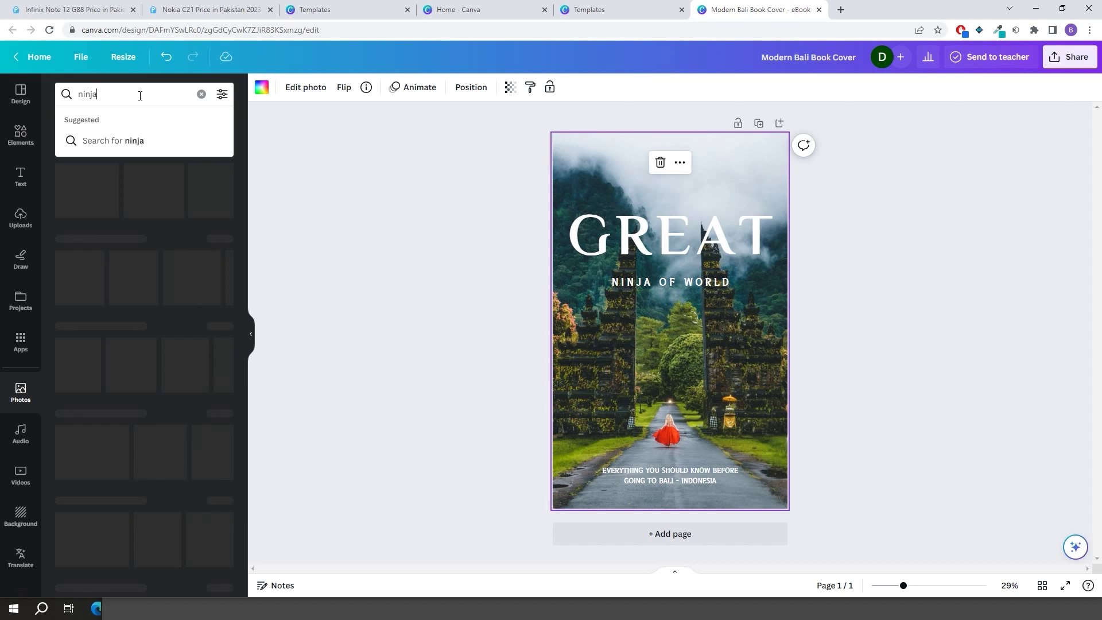
key("Return")
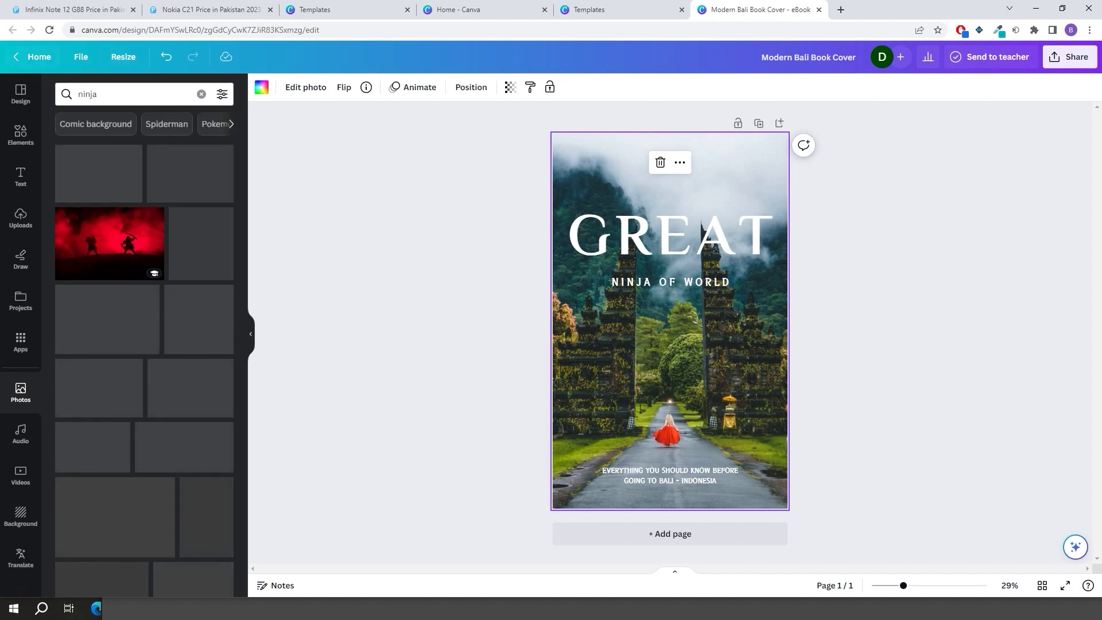
scroll(147, 173, "down", 3)
scroll(152, 187, "down", 2)
scroll(152, 187, "up", 2)
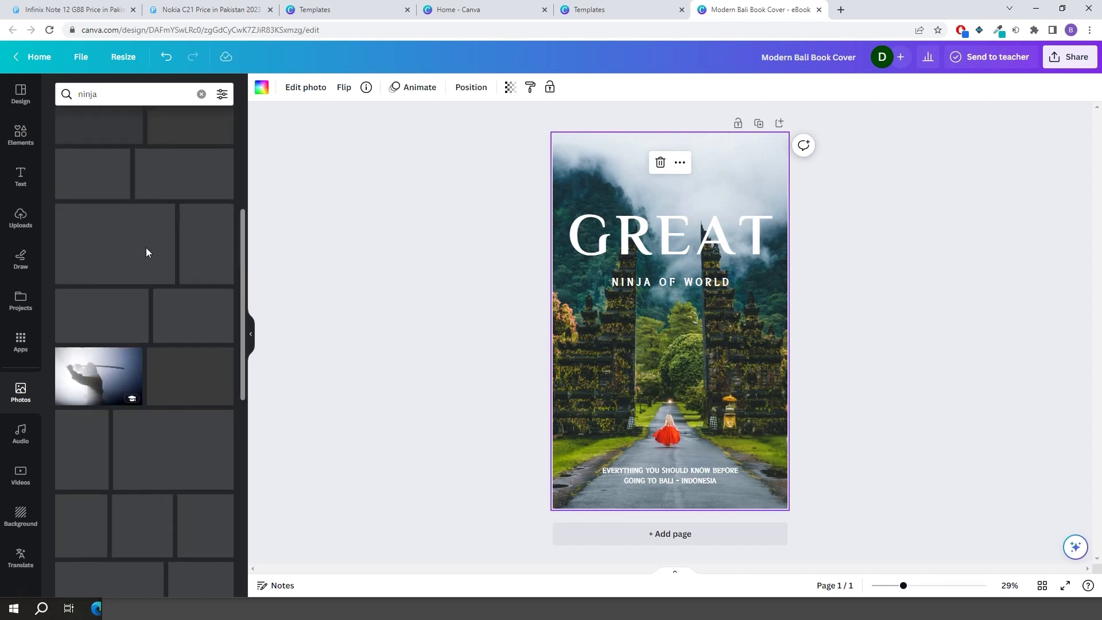
scroll(120, 285, "up", 2)
scroll(114, 307, "up", 1)
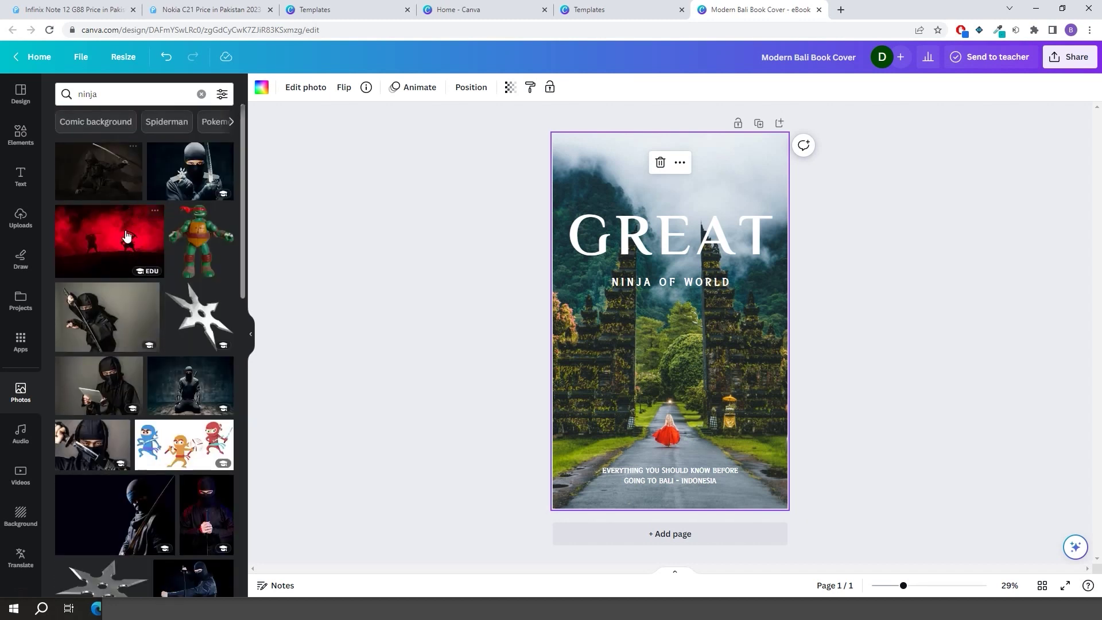
scroll(134, 266, "down", 3)
scroll(112, 288, "down", 1)
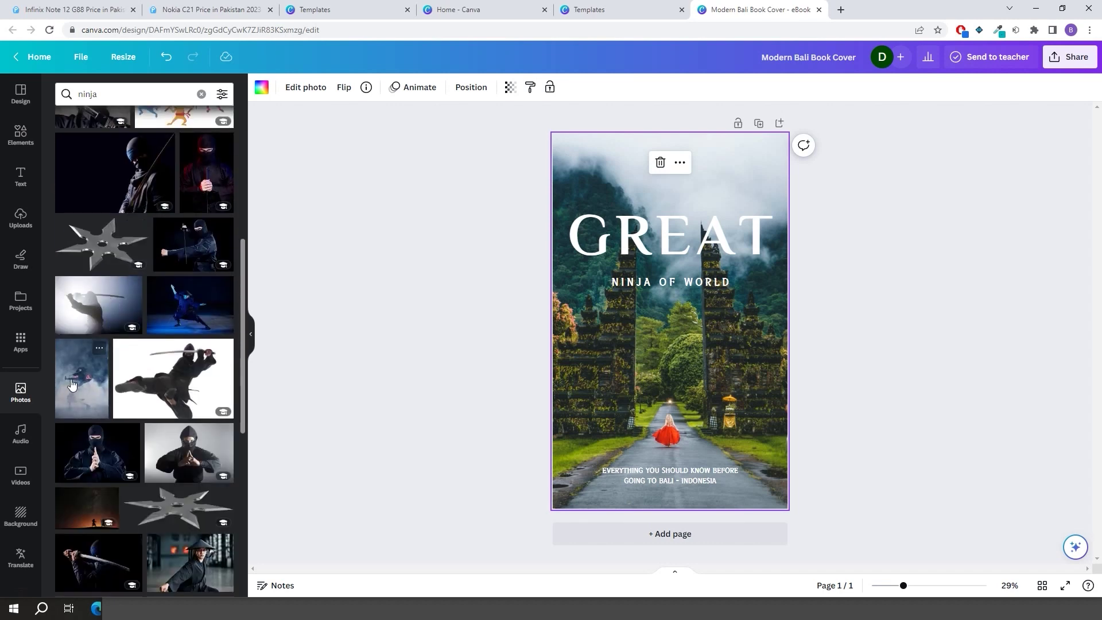
Swap the Bali gate background for the smoky ninja photo, undoing the misplaced drop
left_click_drag(74, 382, 588, 244)
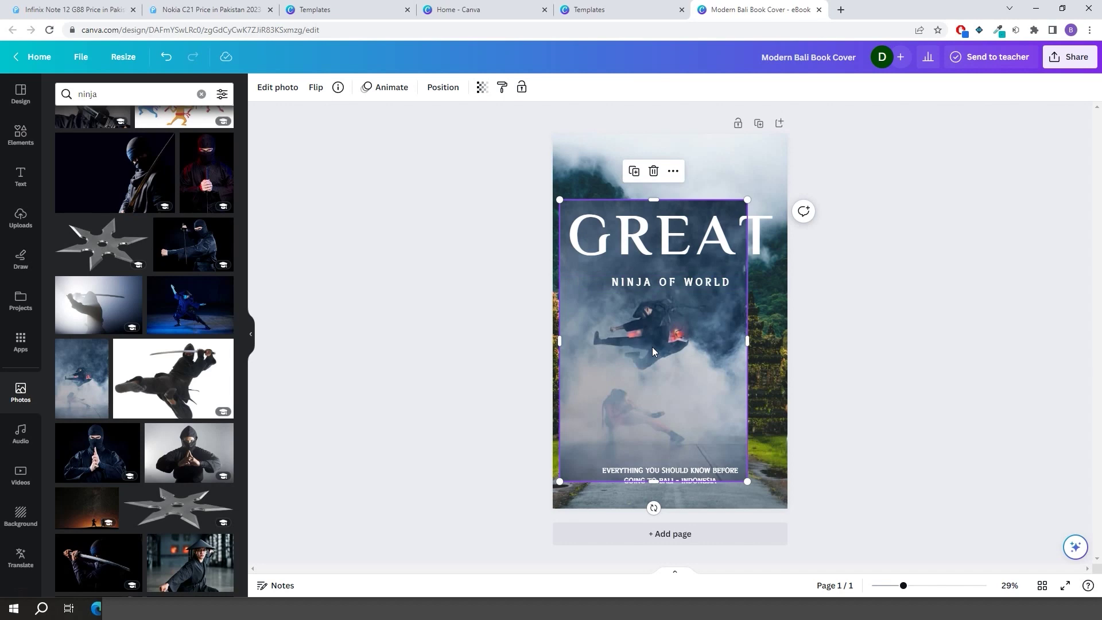
key("ctrl+z")
left_click(564, 319)
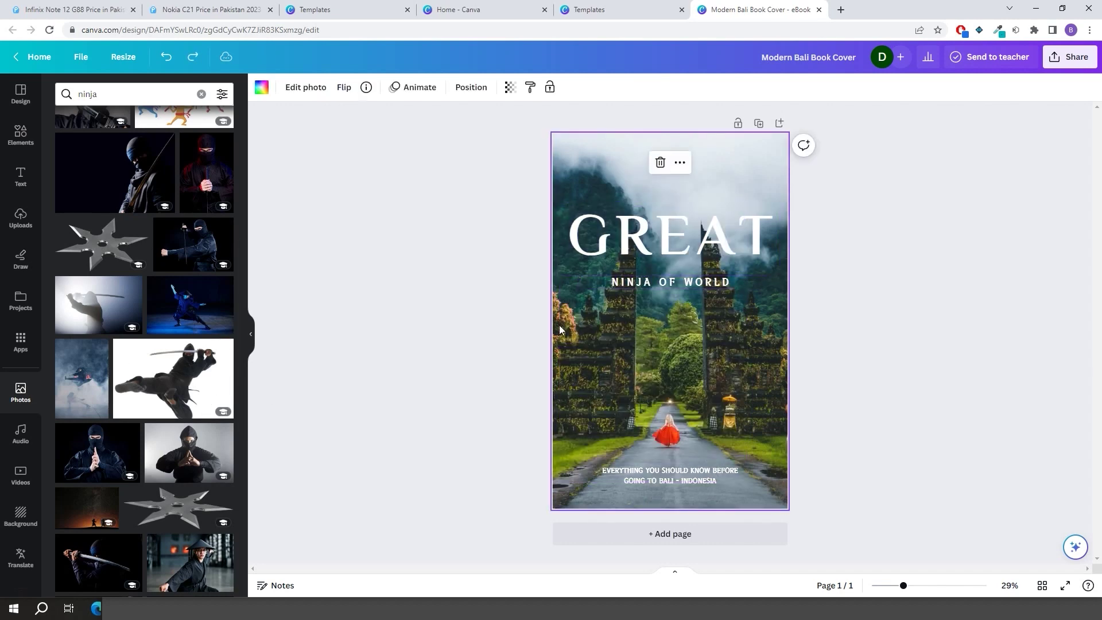
left_click_drag(82, 380, 568, 148)
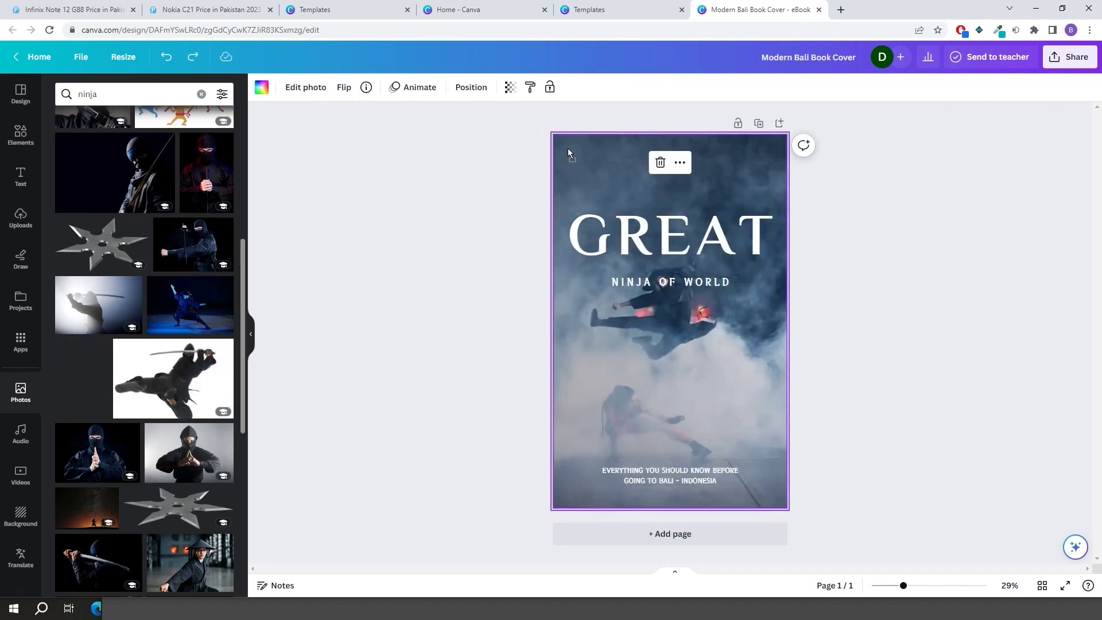
Move NINJA OF WORLD up slightly and change the bottom tagline to STORY NEVER TOLD
left_click(672, 284)
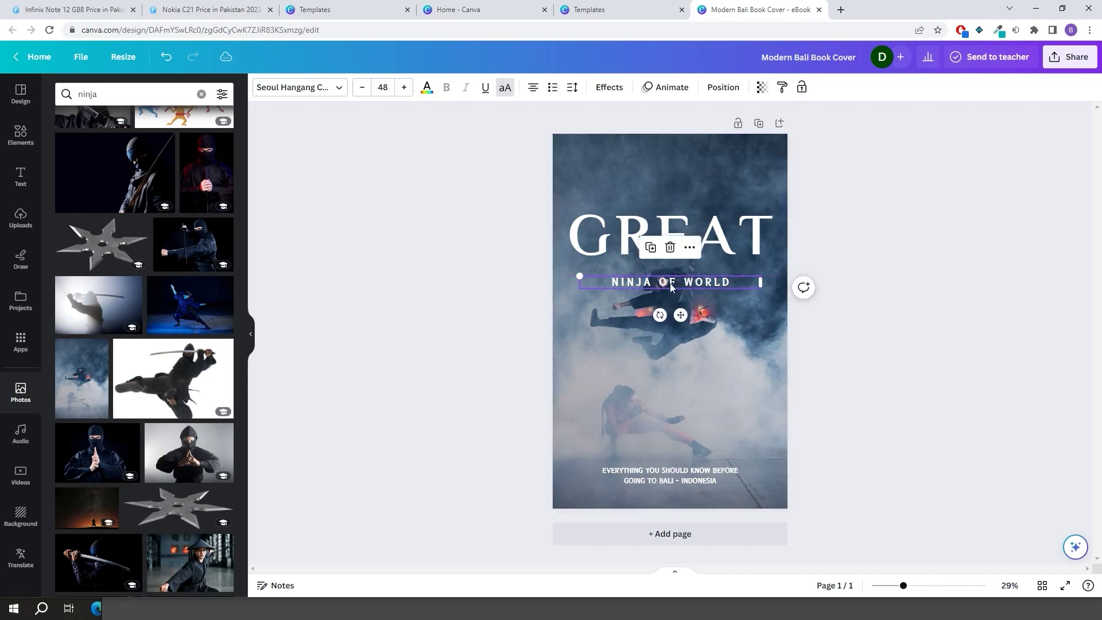
left_click_drag(678, 282, 679, 269)
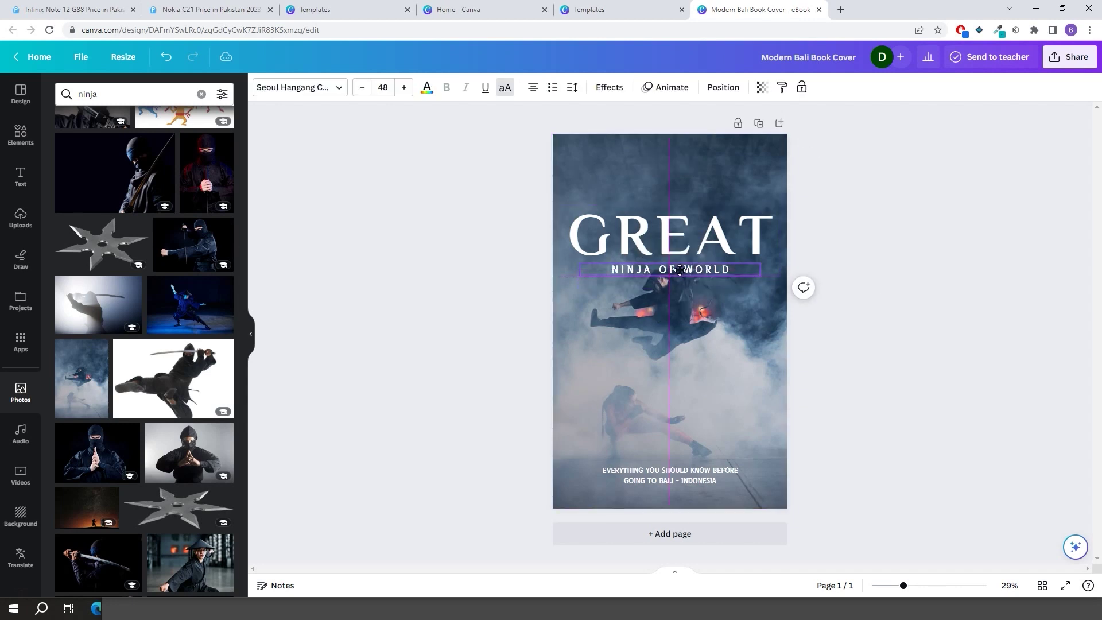
left_click(667, 477)
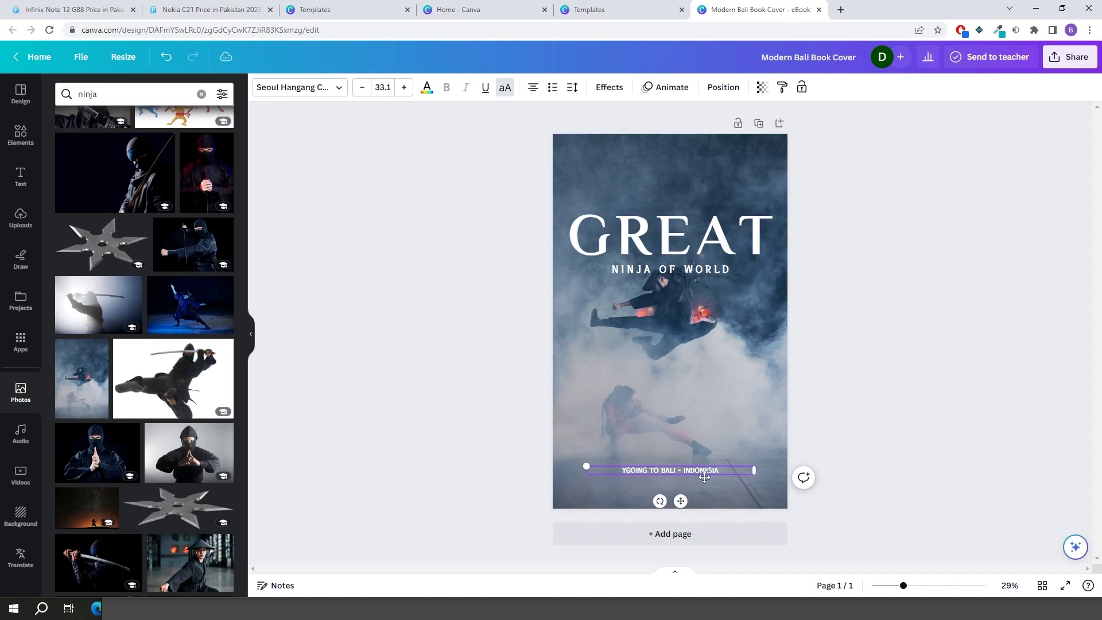
type("s")
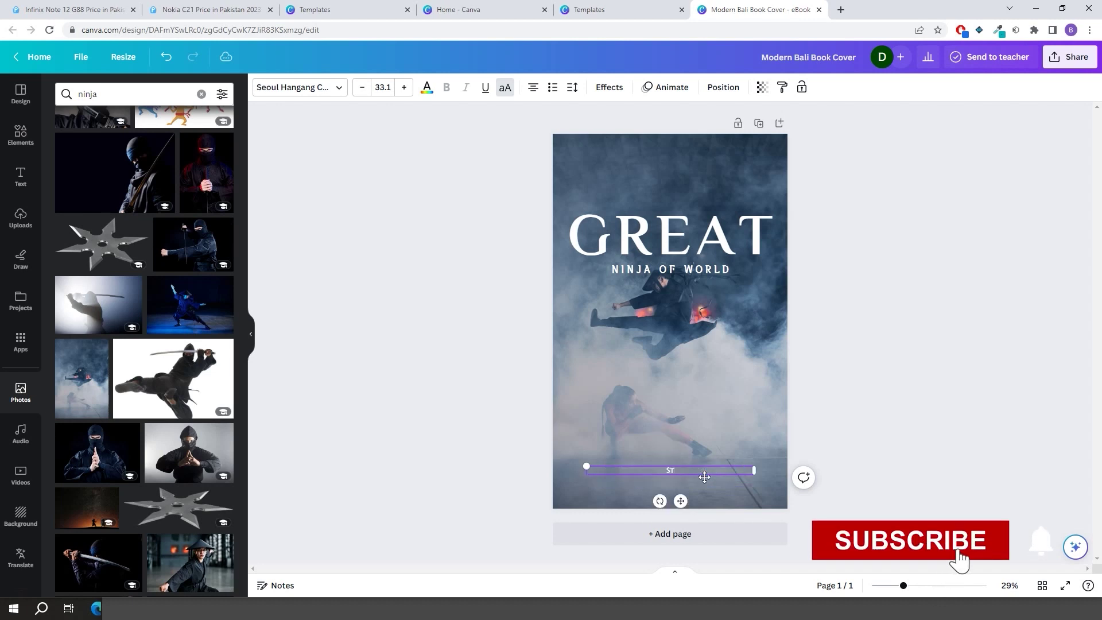
type("tory ne")
type("ver told")
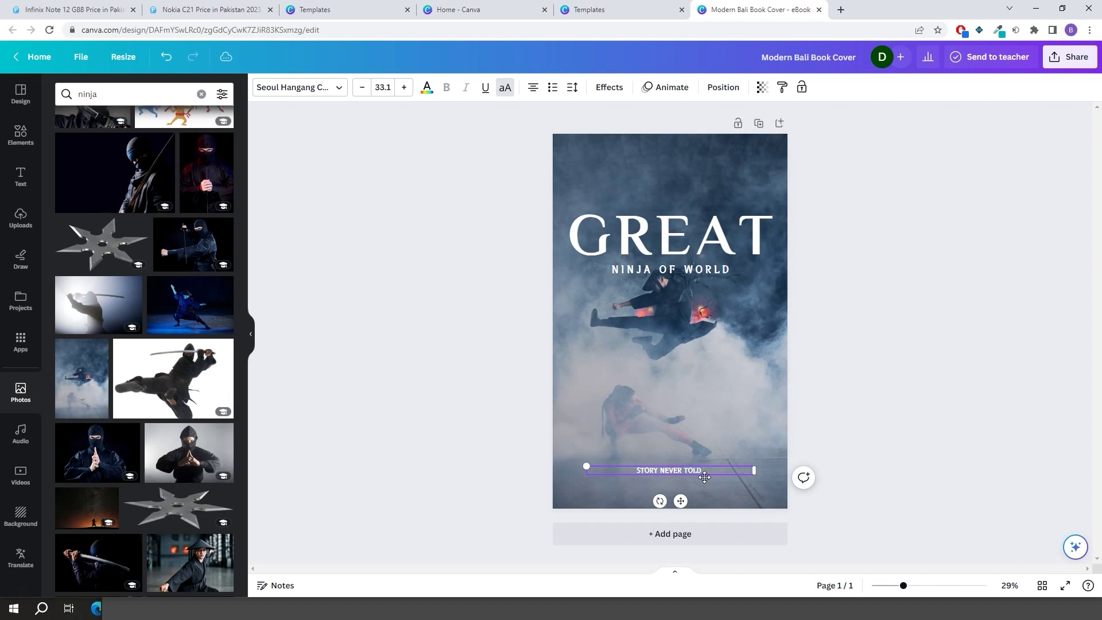
key("Escape")
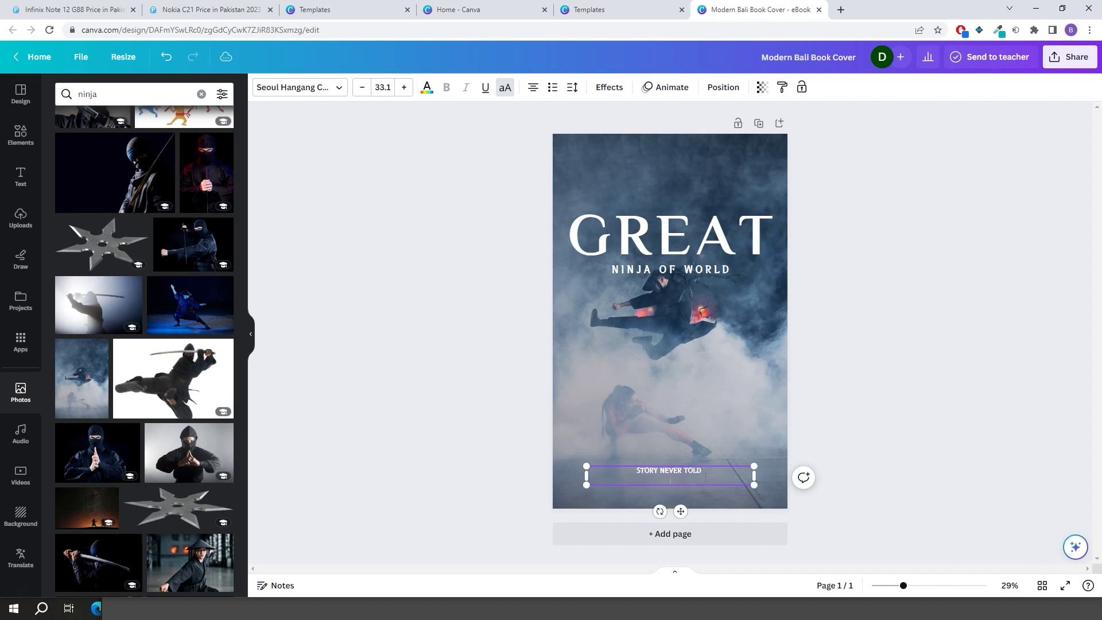
left_click(689, 312)
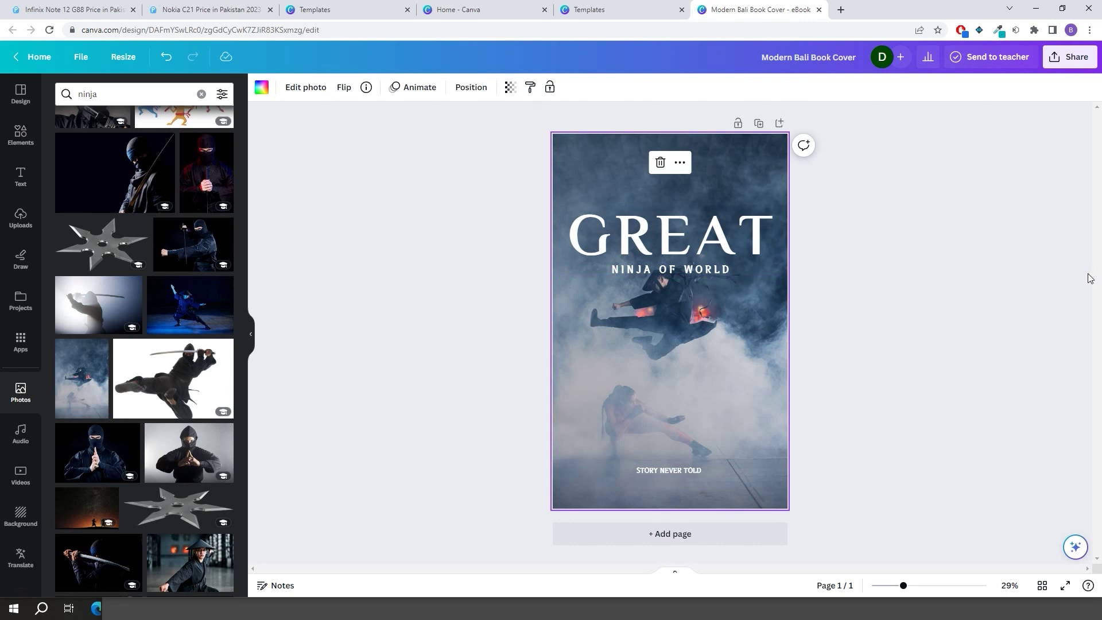